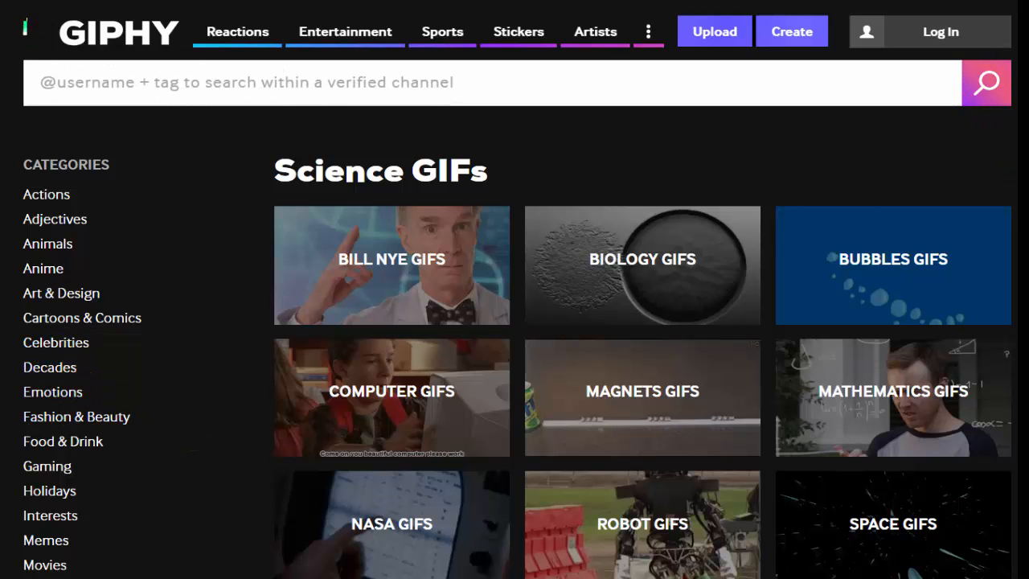
# Open the Science GIF category and show the GIFs tagged #space.
pyautogui.scroll(-3, 514, 321)
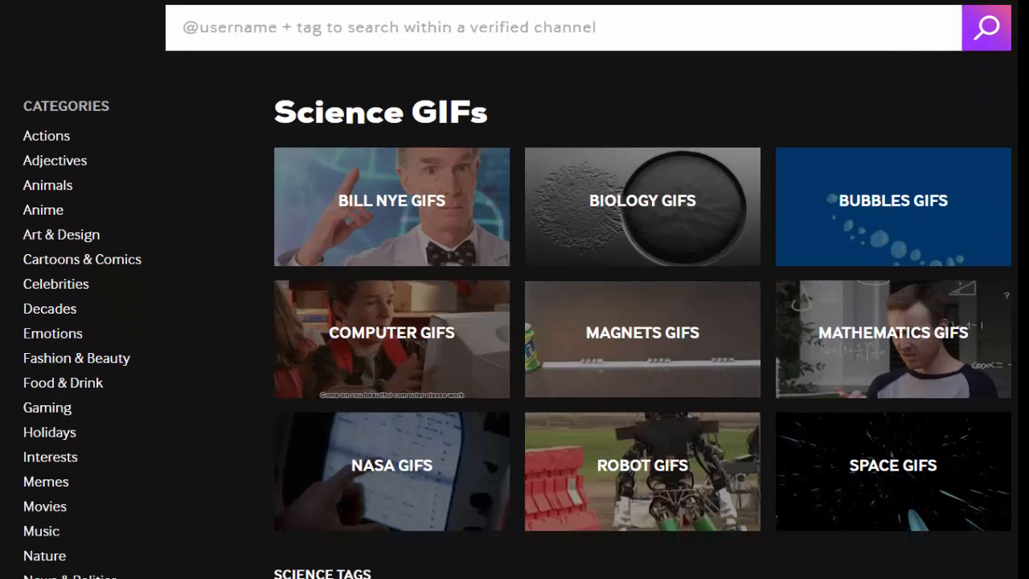
pyautogui.scroll(-1, 514, 321)
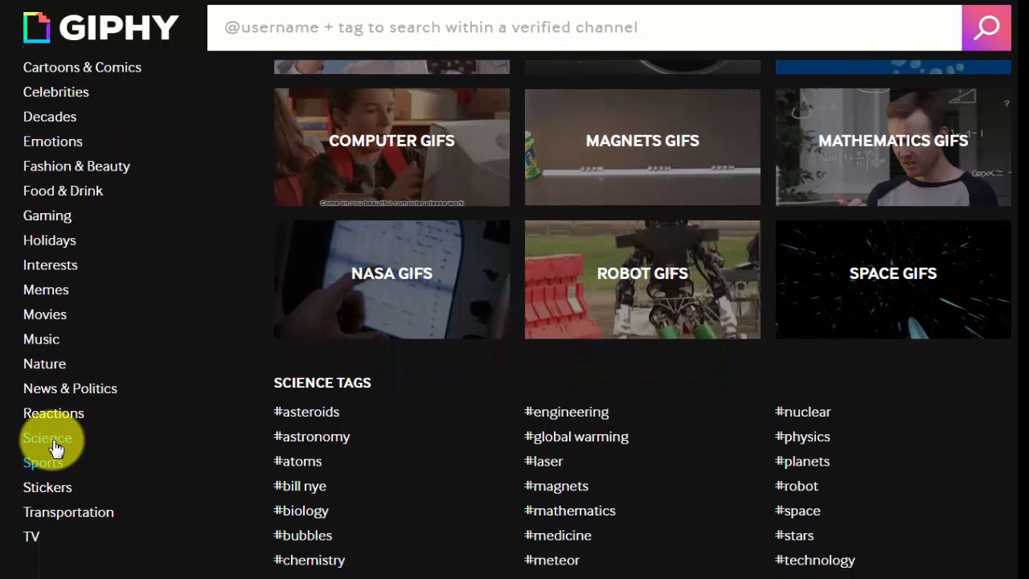
pyautogui.click(53, 444)
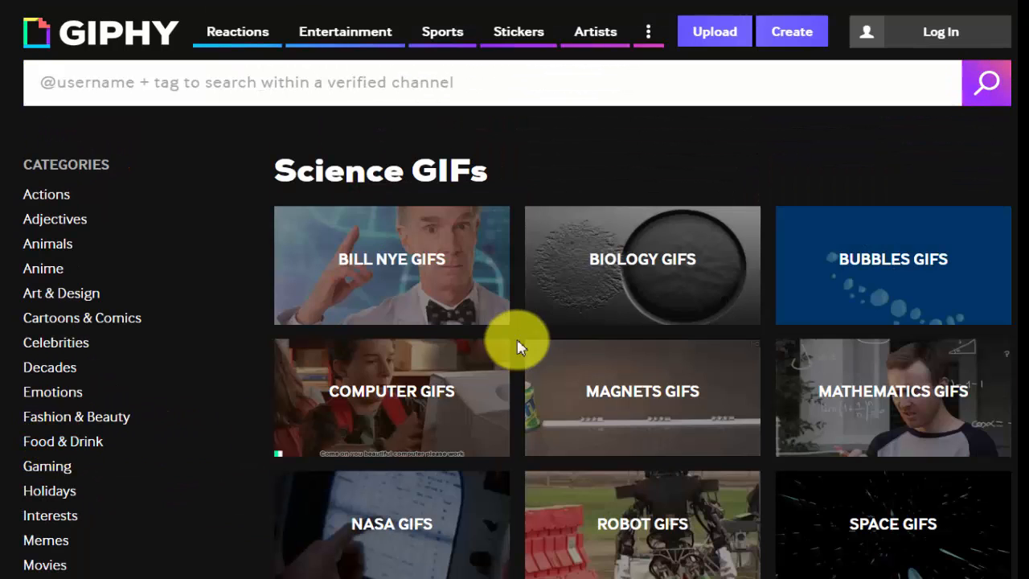
pyautogui.scroll(-4, 530, 346)
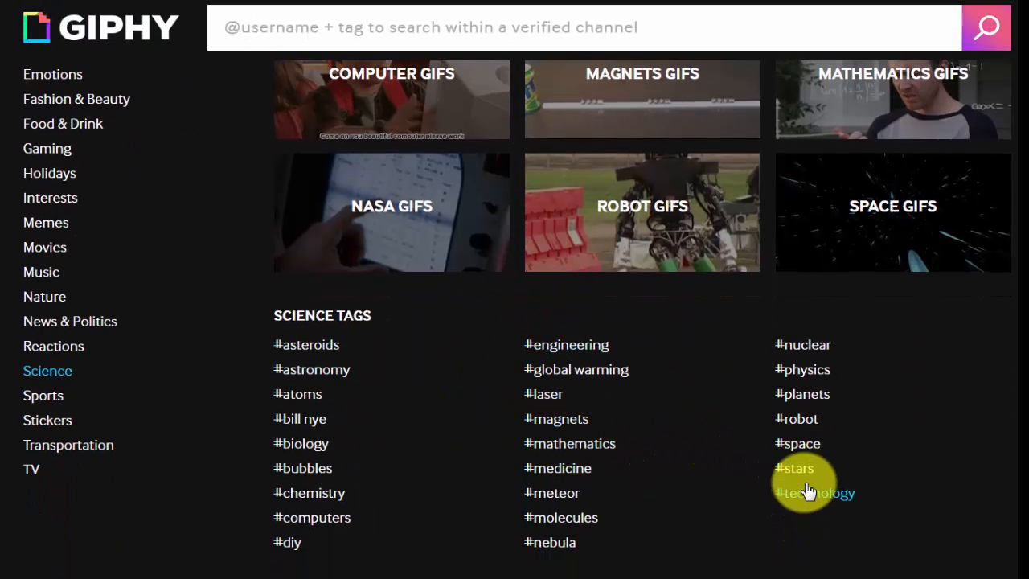
pyautogui.click(801, 442)
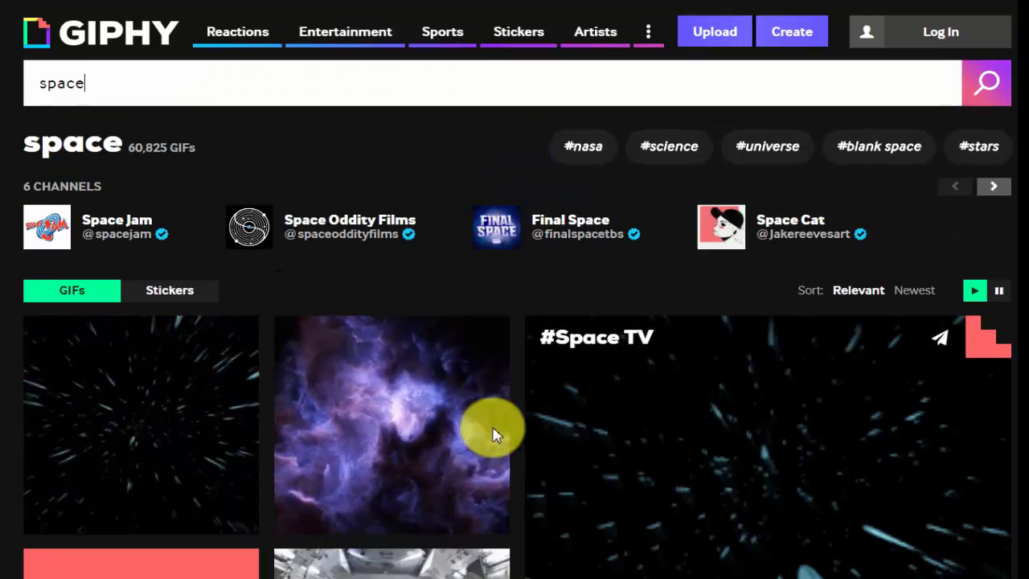
# Browse the space GIFs and open the one of a person in a blue plaid shirt riding a rocket.
pyautogui.scroll(-3, 441, 426)
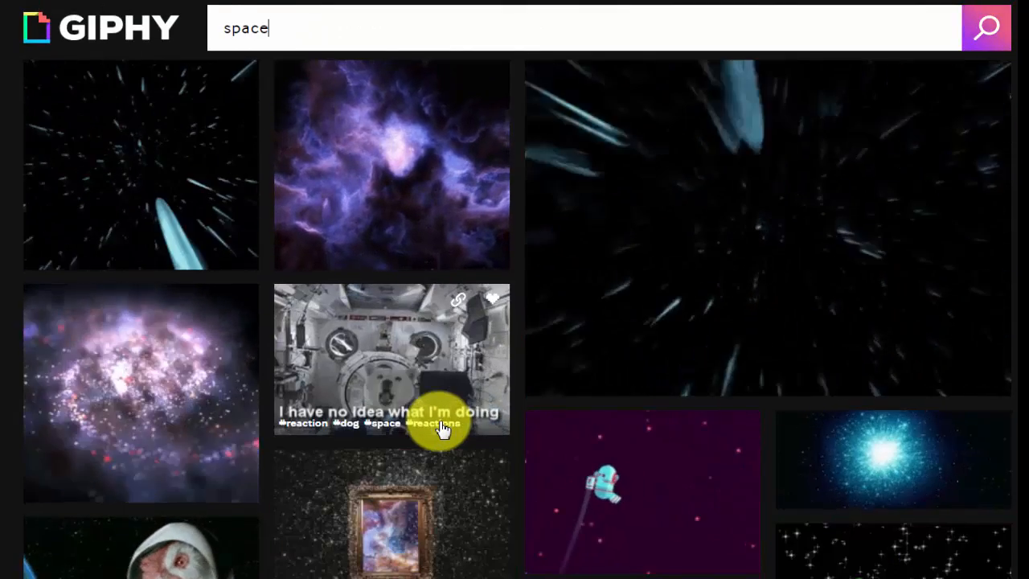
pyautogui.scroll(-1, 441, 426)
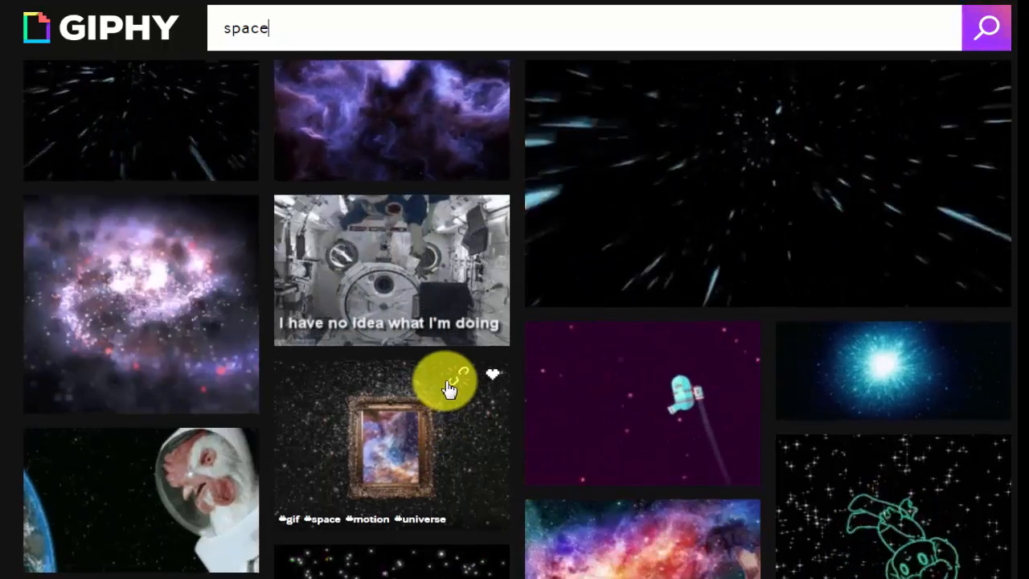
pyautogui.scroll(-3, 448, 388)
pyautogui.scroll(-2, 448, 388)
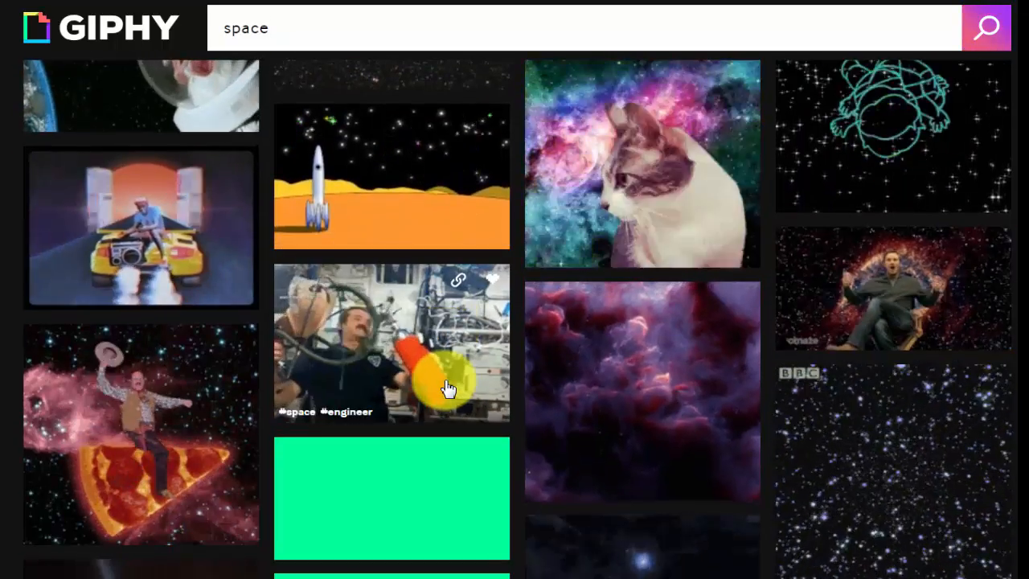
pyautogui.scroll(-1, 448, 388)
pyautogui.scroll(-2, 448, 388)
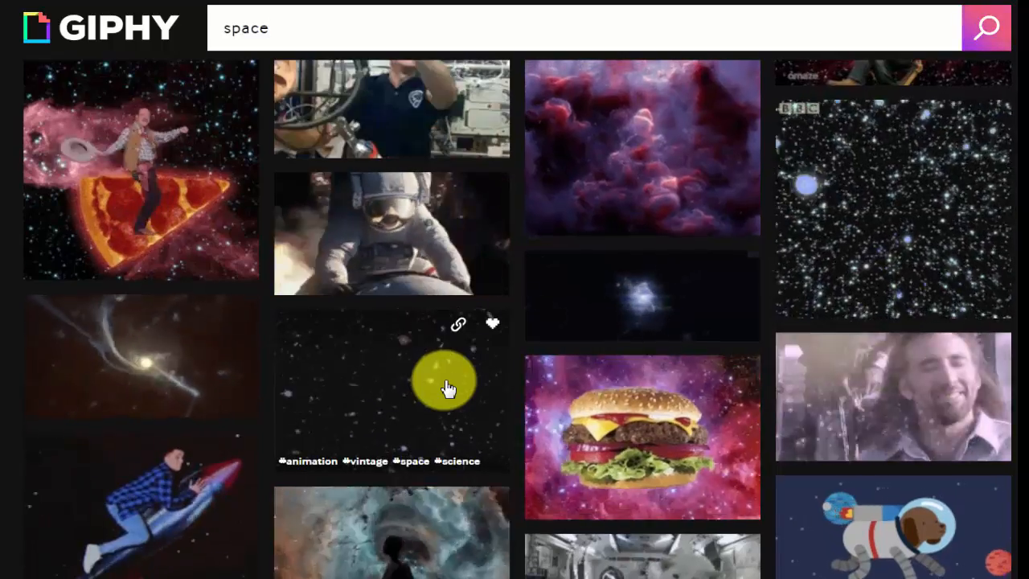
pyautogui.scroll(-1, 447, 388)
pyautogui.scroll(-1, 447, 389)
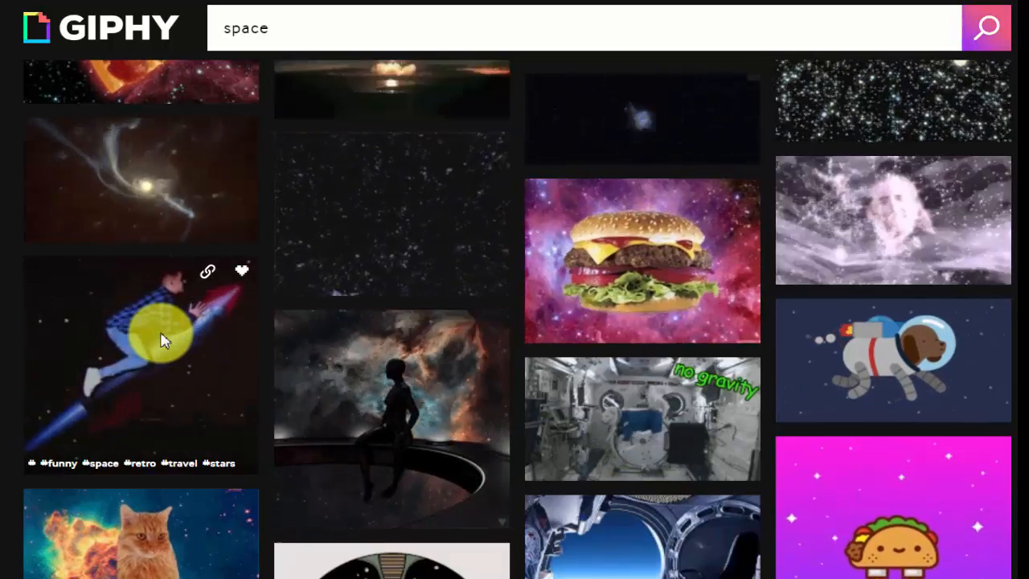
pyautogui.click(161, 340)
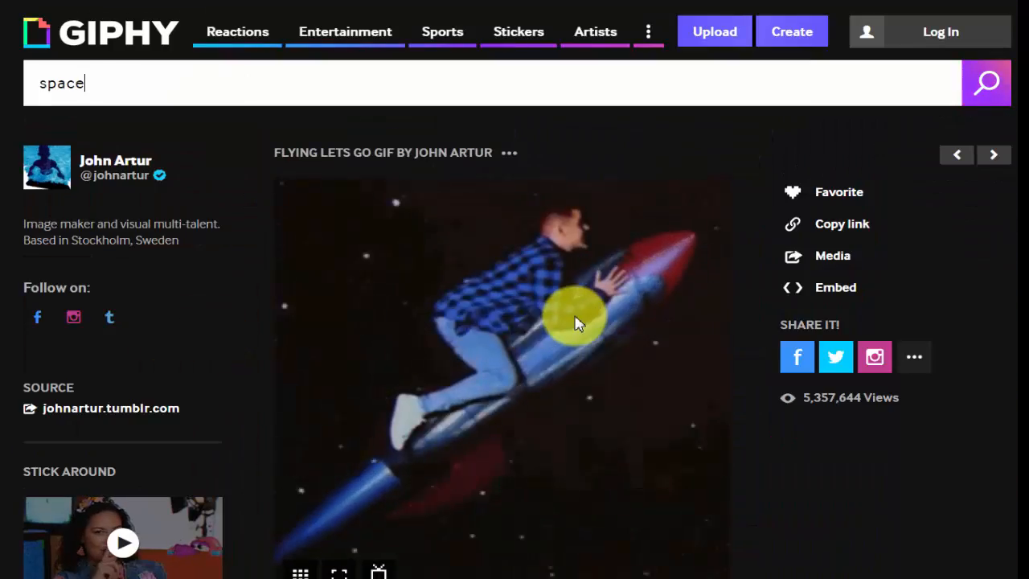
# Save the rocket rider GIF as 1 in the 0 MEME folder.
pyautogui.scroll(-1, 574, 323)
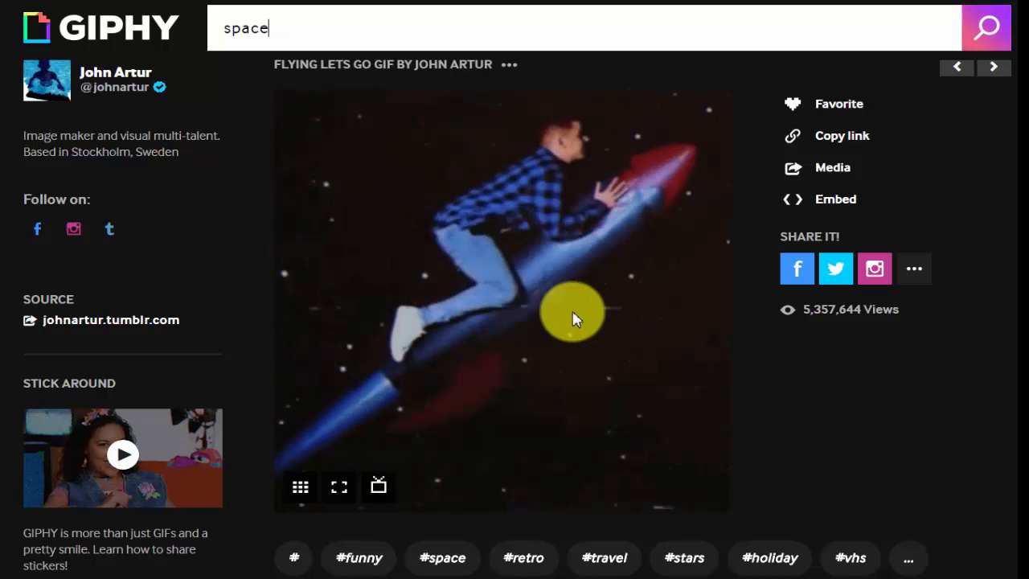
pyautogui.rightClick(530, 244)
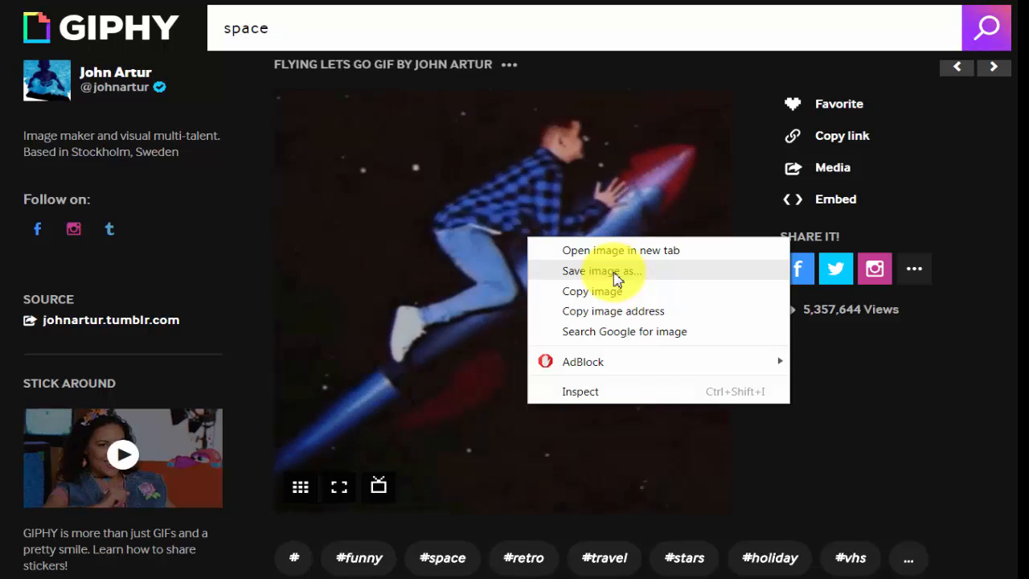
pyautogui.click(613, 272)
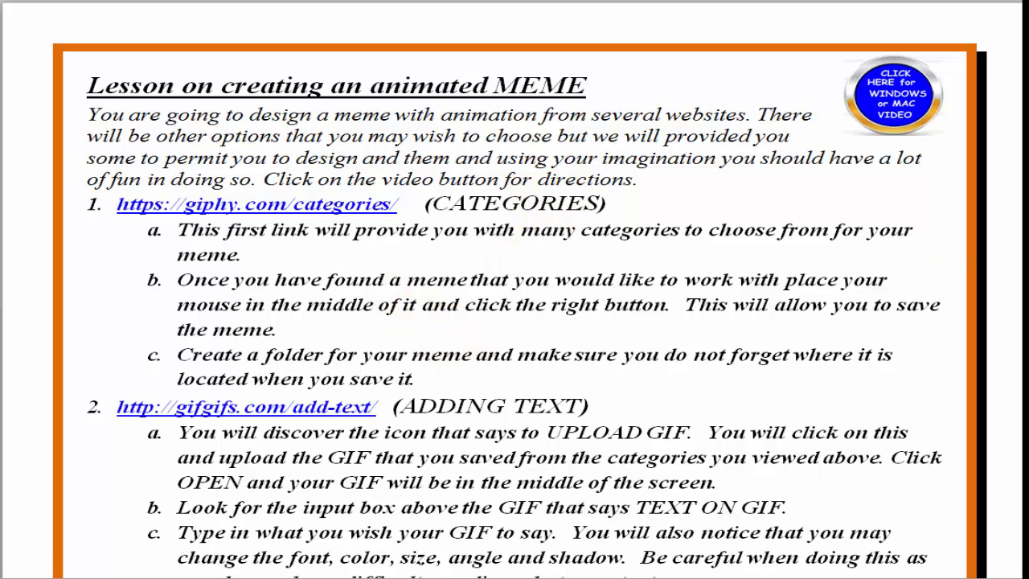
# Consult the meme lesson, switch to the GIFGIFS Add Text to GIF page and upload image 1 from the 0 MEME folder.
pyautogui.scroll(-4, 730, 211)
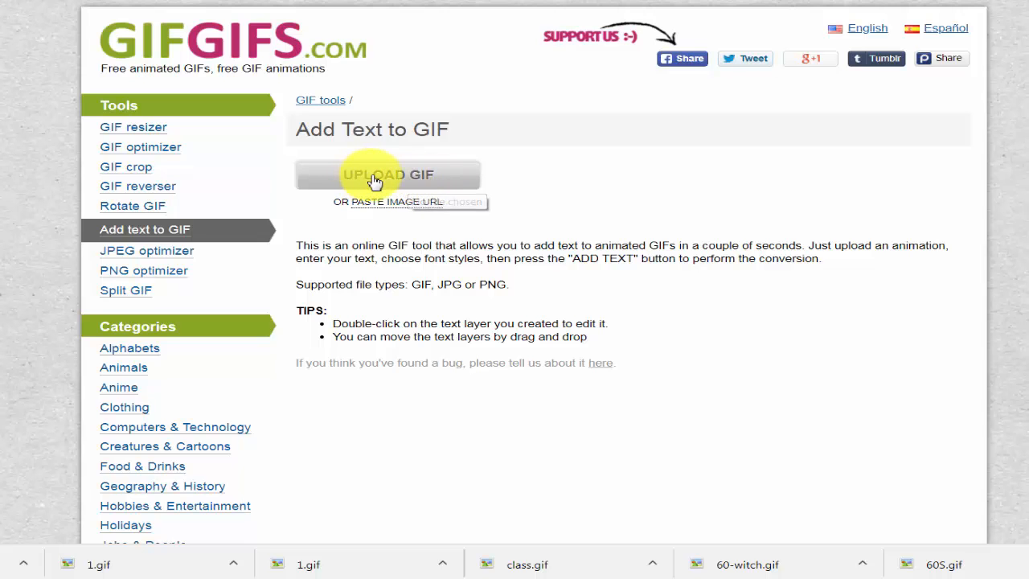
pyautogui.click(374, 181)
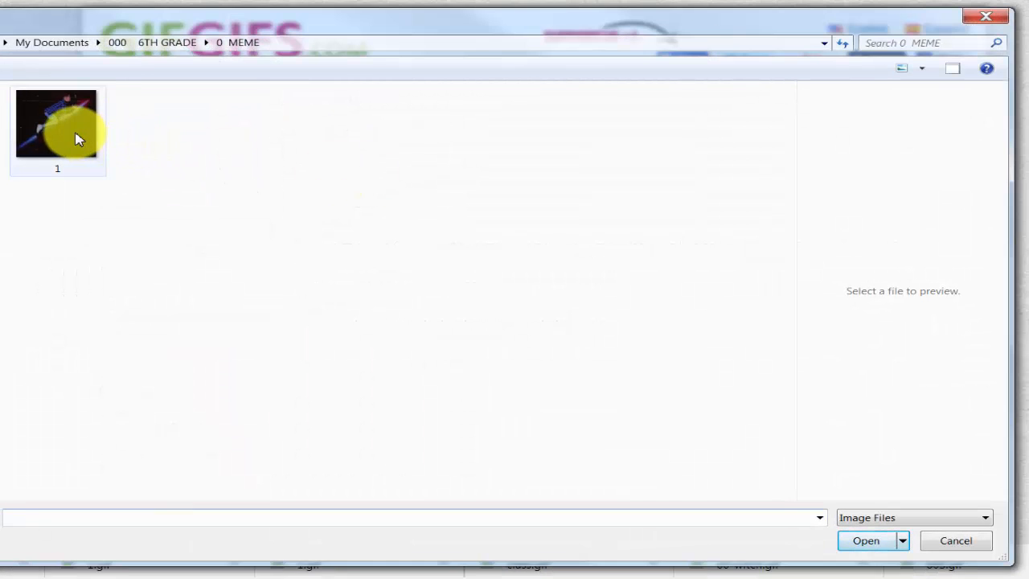
pyautogui.click(76, 139)
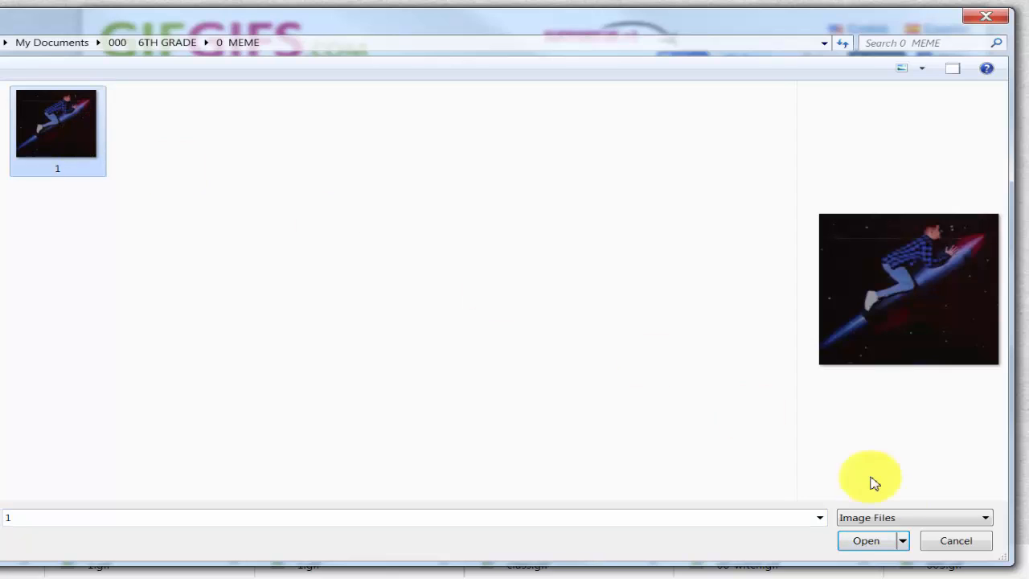
pyautogui.click(860, 540)
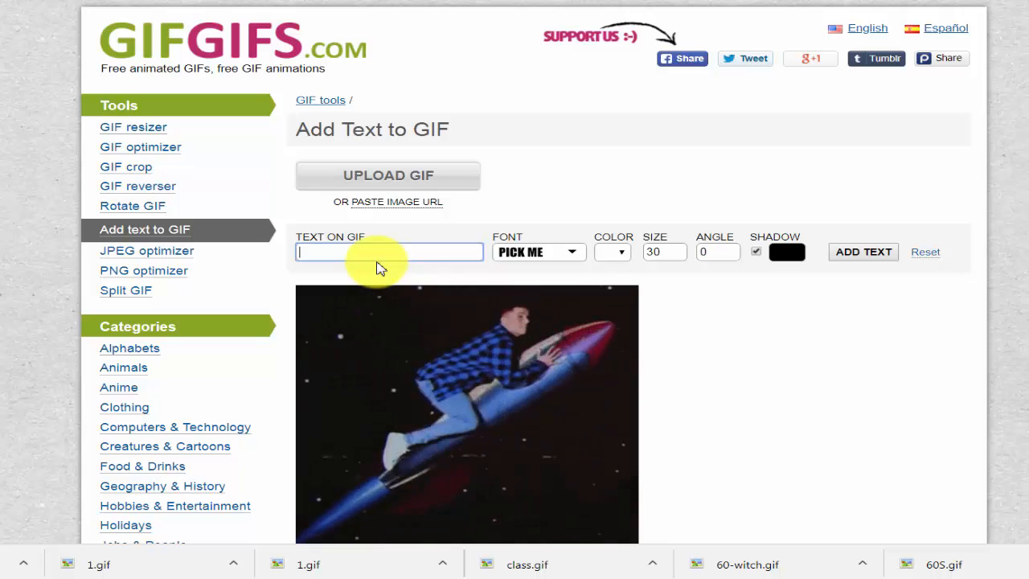
# Enter the text WOW THIS IS FUN on the GIF and move it to the bottom of the picture, below the rocket.
pyautogui.write('WOW THIS IS FUN')
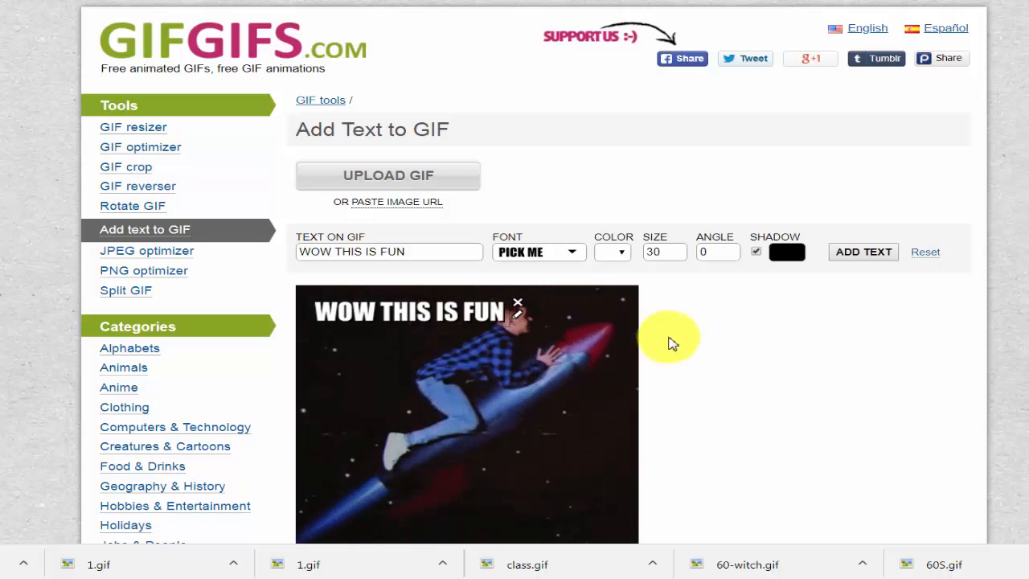
pyautogui.scroll(-1, 684, 340)
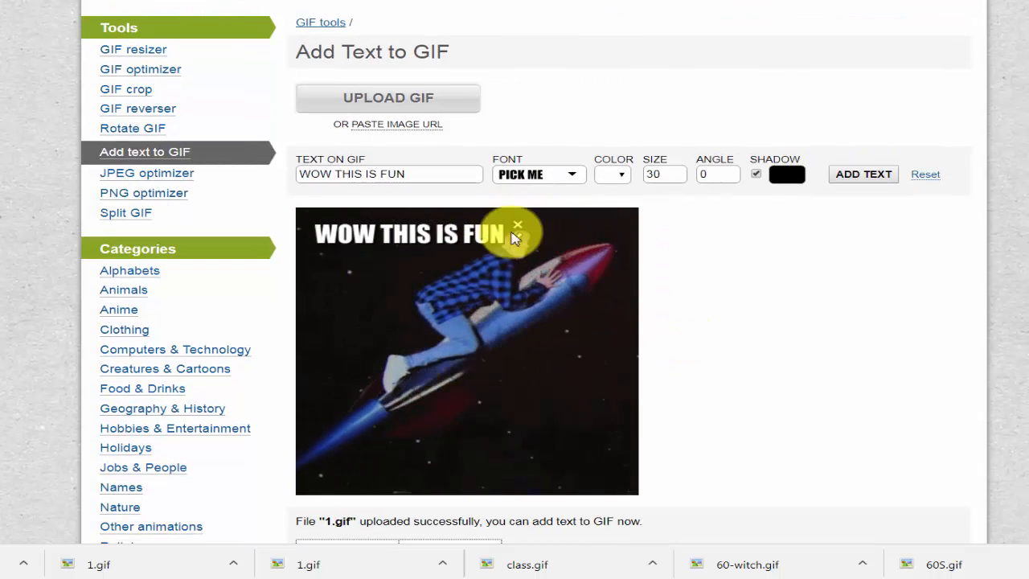
pyautogui.moveTo(424, 235); pyautogui.dragTo(471, 477)
# Apply the text layer to generate the captioned GIF.
pyautogui.scroll(-3, 788, 368)
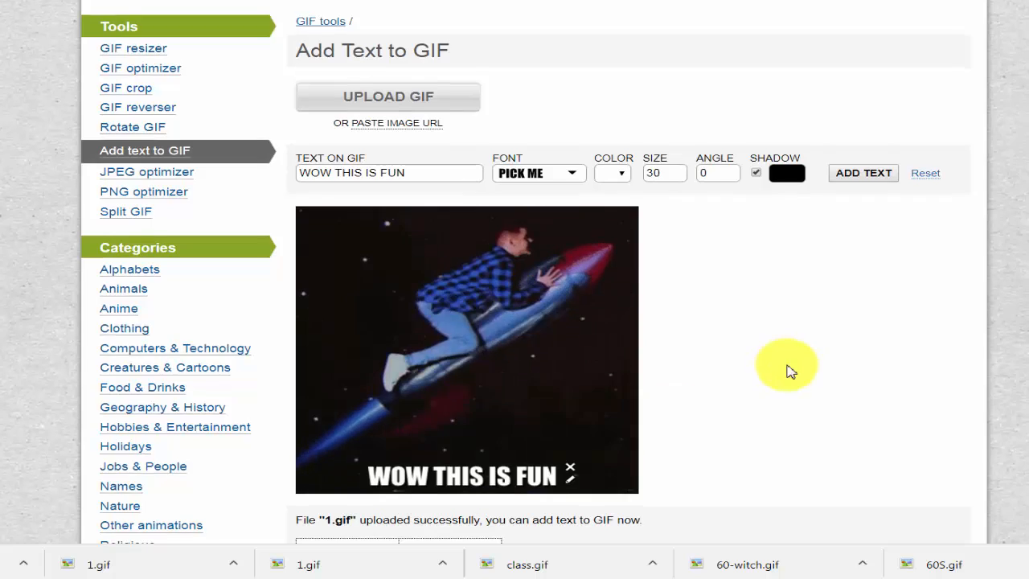
pyautogui.scroll(-2, 787, 371)
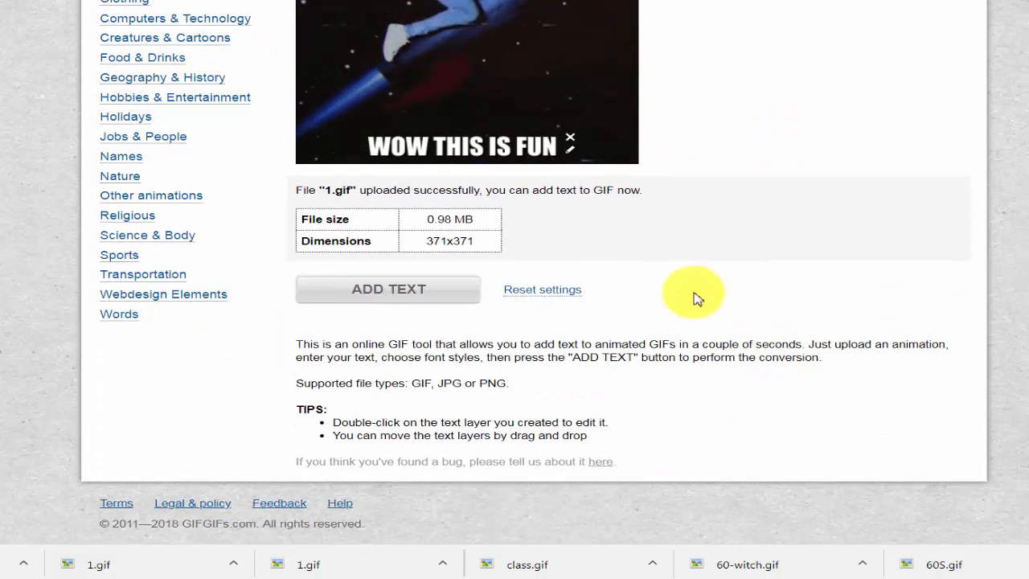
pyautogui.click(416, 298)
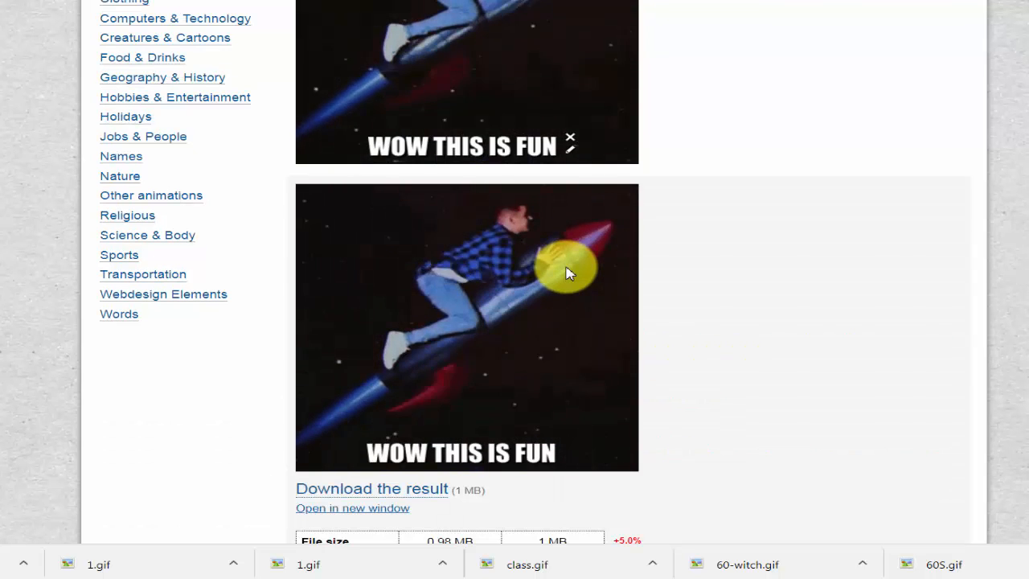
# Save the generated captioned GIF as a GIF image named 2 in the 0 MEME folder.
pyautogui.rightClick(471, 322)
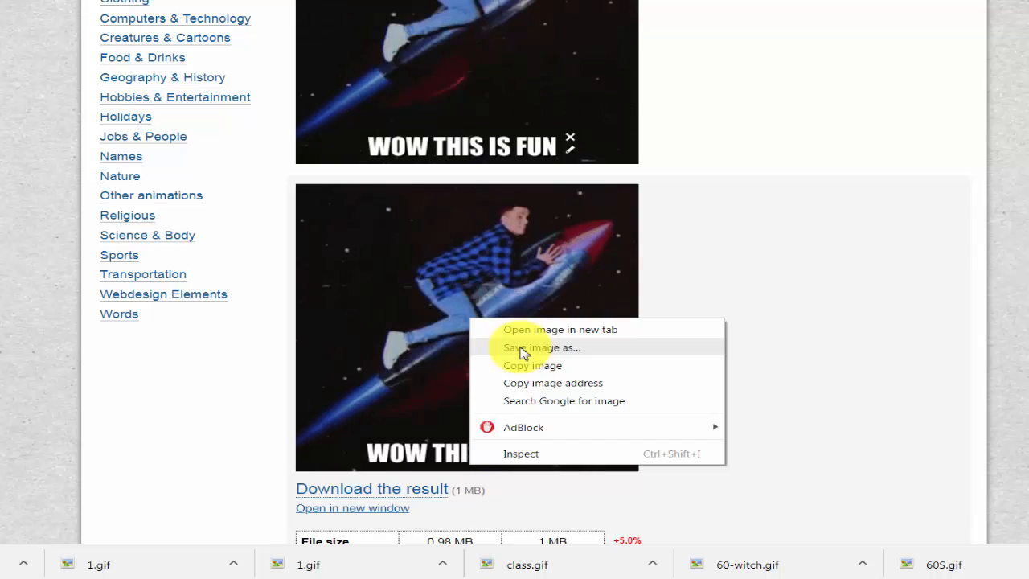
pyautogui.click(523, 352)
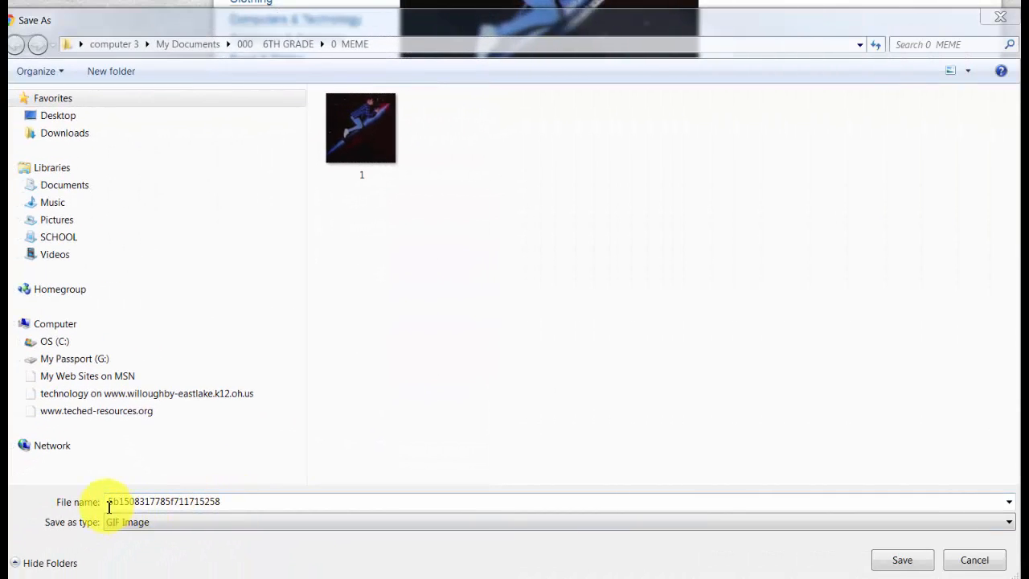
pyautogui.moveTo(221, 501); pyautogui.dragTo(136, 504)
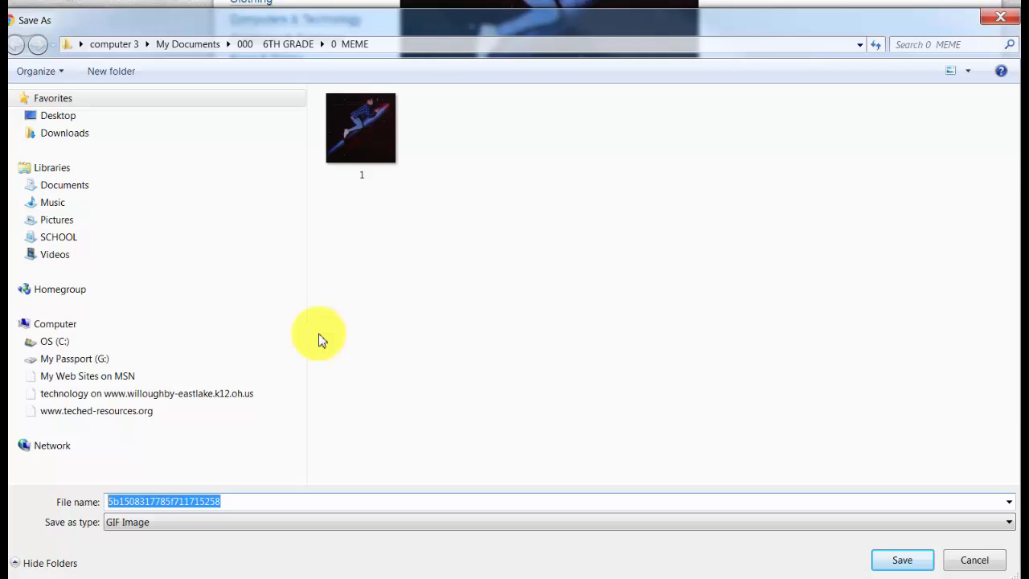
pyautogui.write('2')
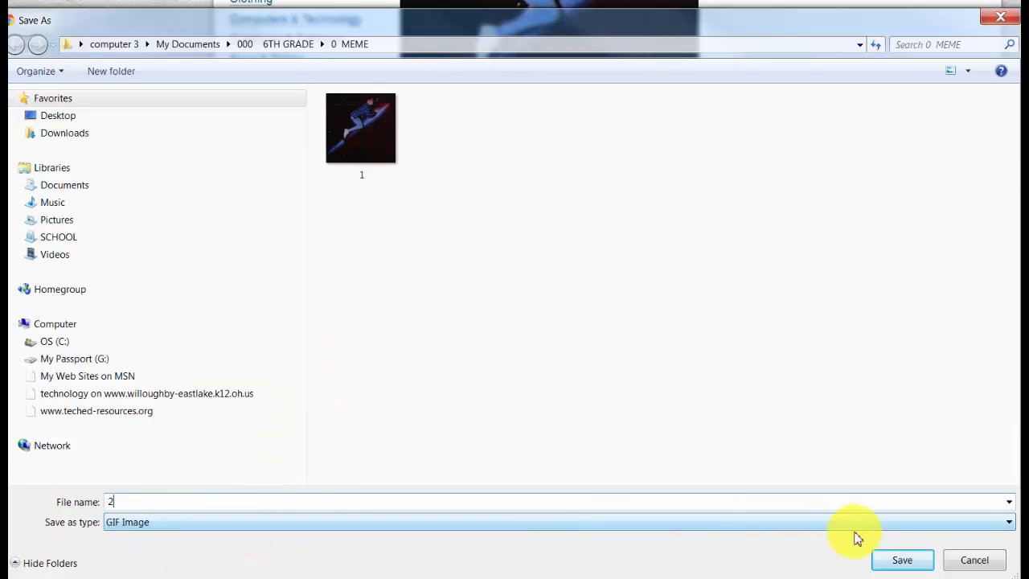
pyautogui.click(900, 560)
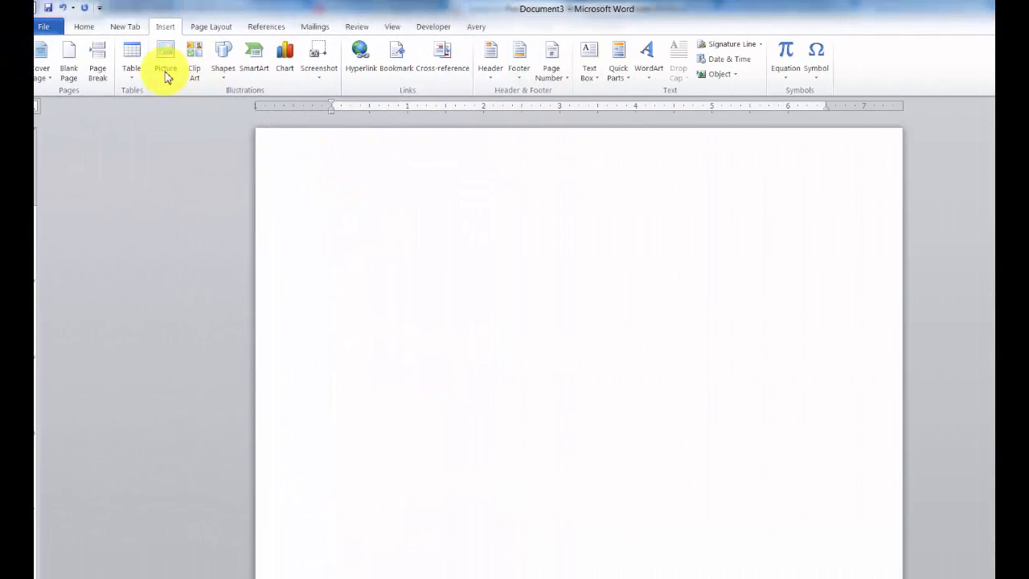
# In the blank Microsoft Word document, insert picture 2 from the 0 MEME folder.
pyautogui.click(165, 53)
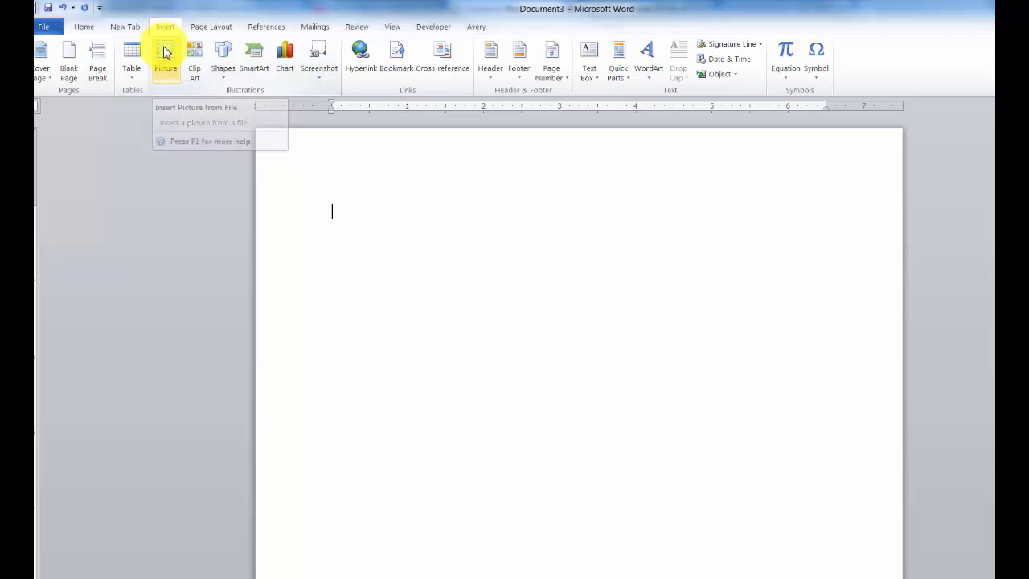
pyautogui.click(165, 54)
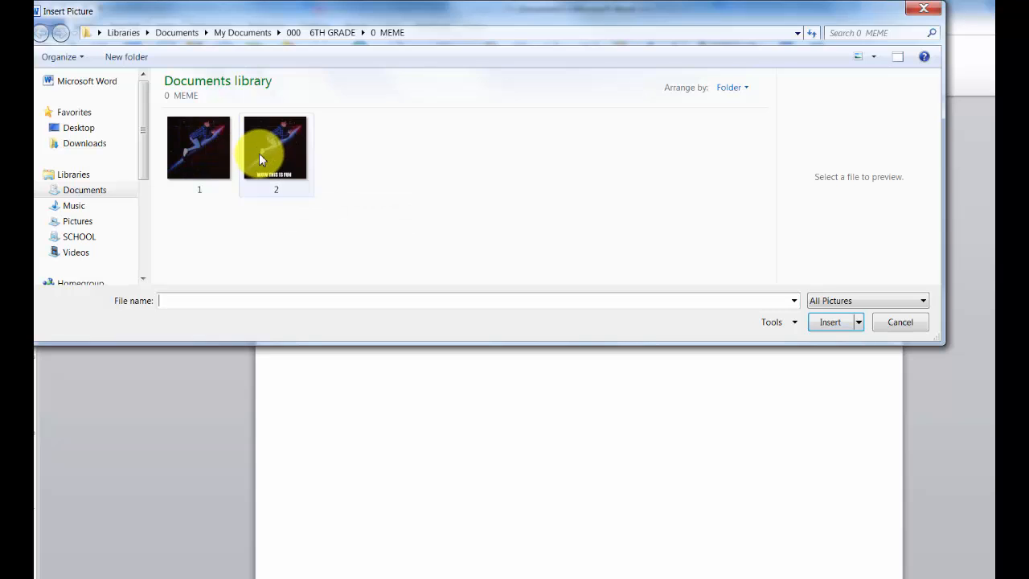
pyautogui.click(266, 158)
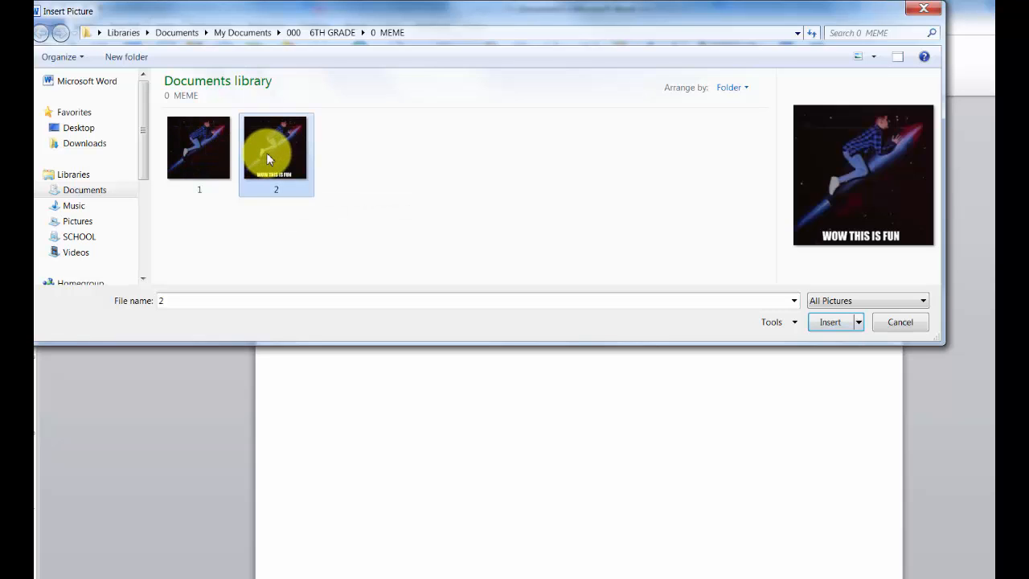
pyautogui.click(840, 323)
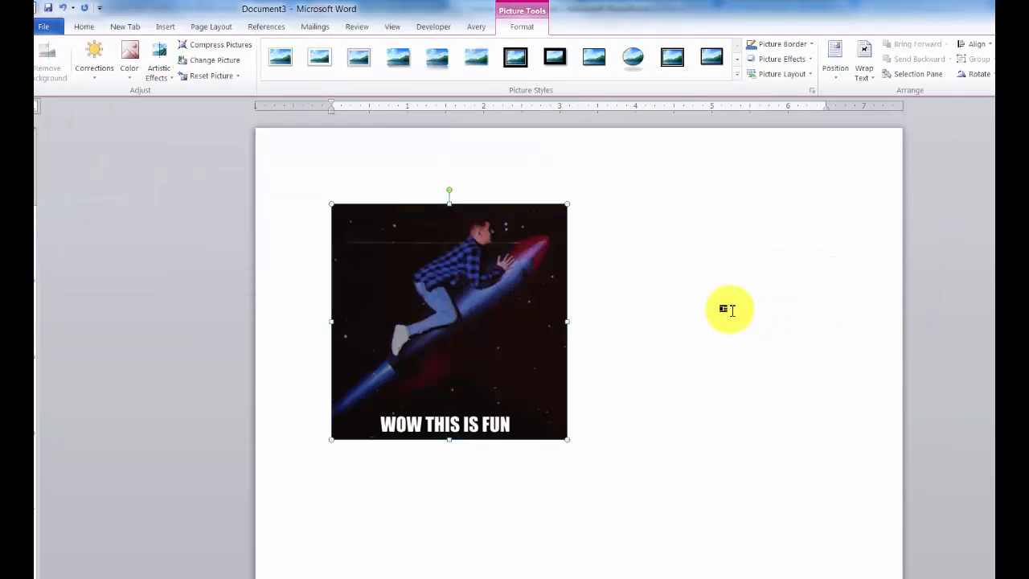